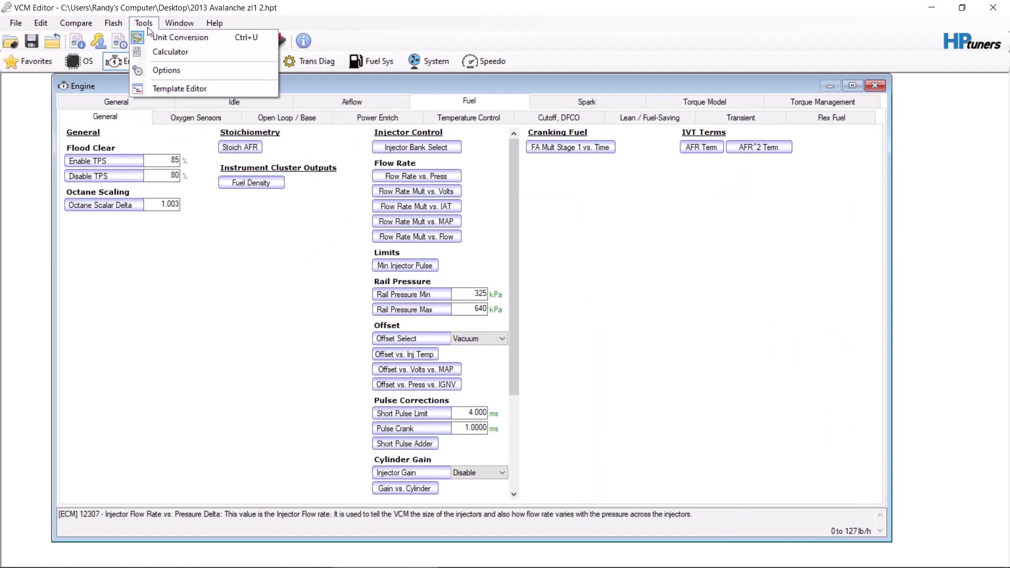
- Open the Unit Conversion tool
click(156, 38)
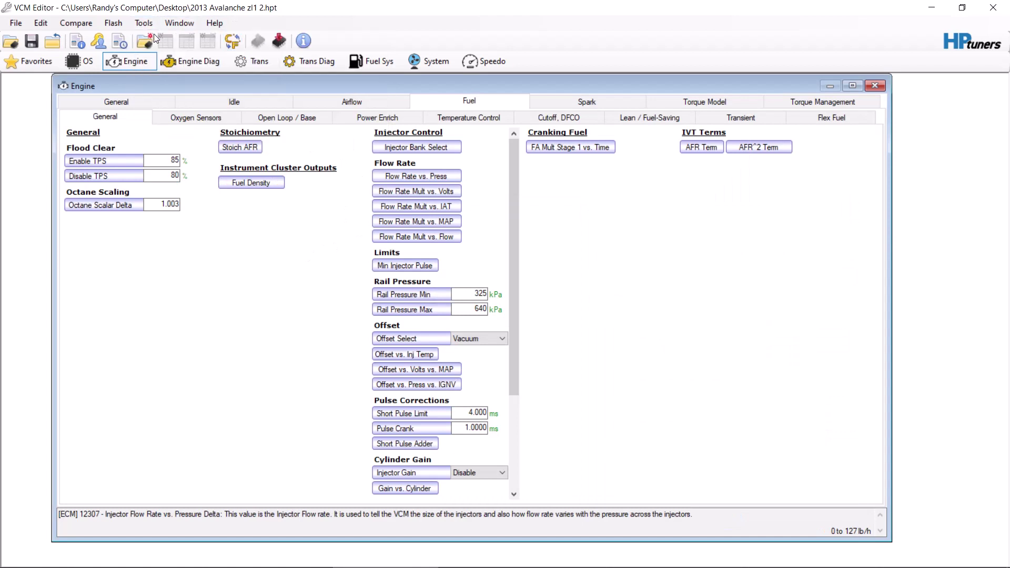
click(145, 25)
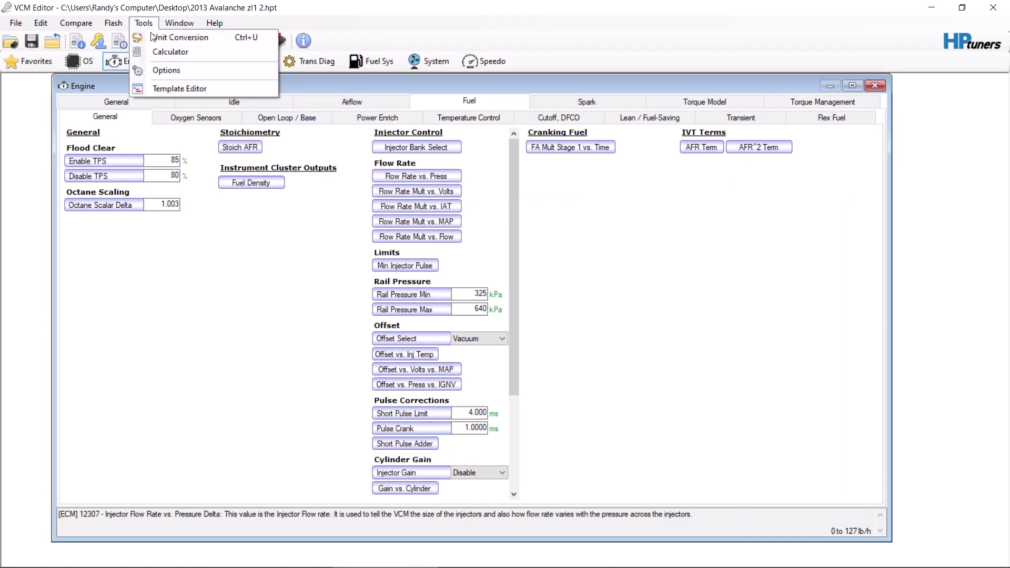
click(152, 37)
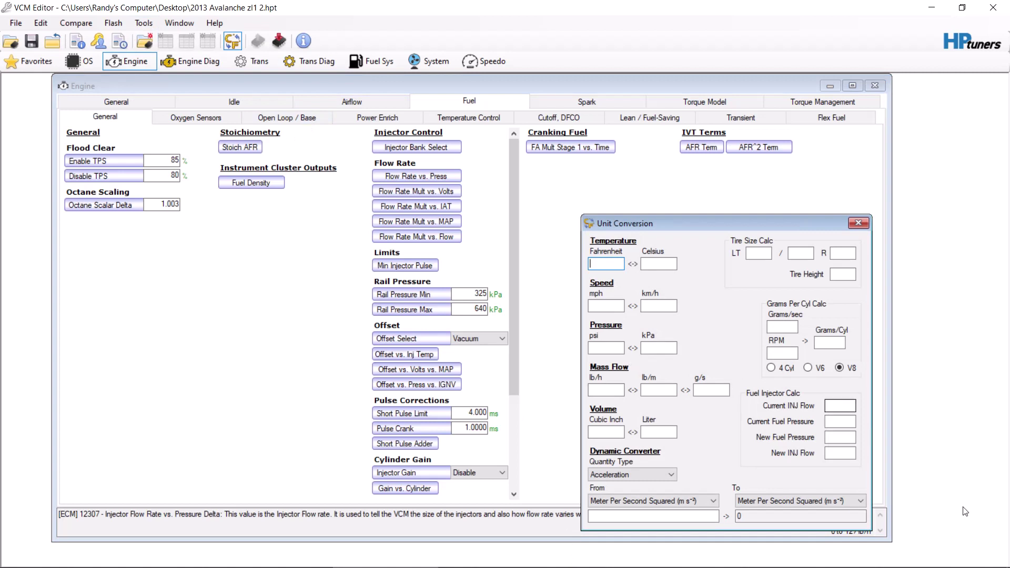
- Try a current injector flow of 50 and a current fuel pressure of 58 in the fuel injector calculator
click(838, 405)
text(50)
click(830, 420)
text(58)
click(833, 436)
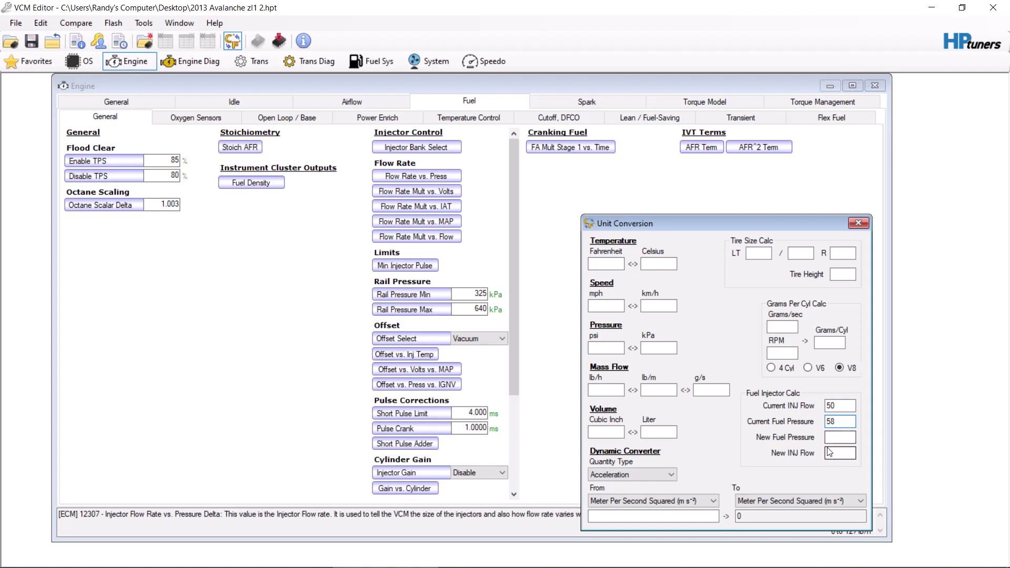
text(68)
key(BackSpace)
key(BackSpace)
key(Tab)
key(Tab)
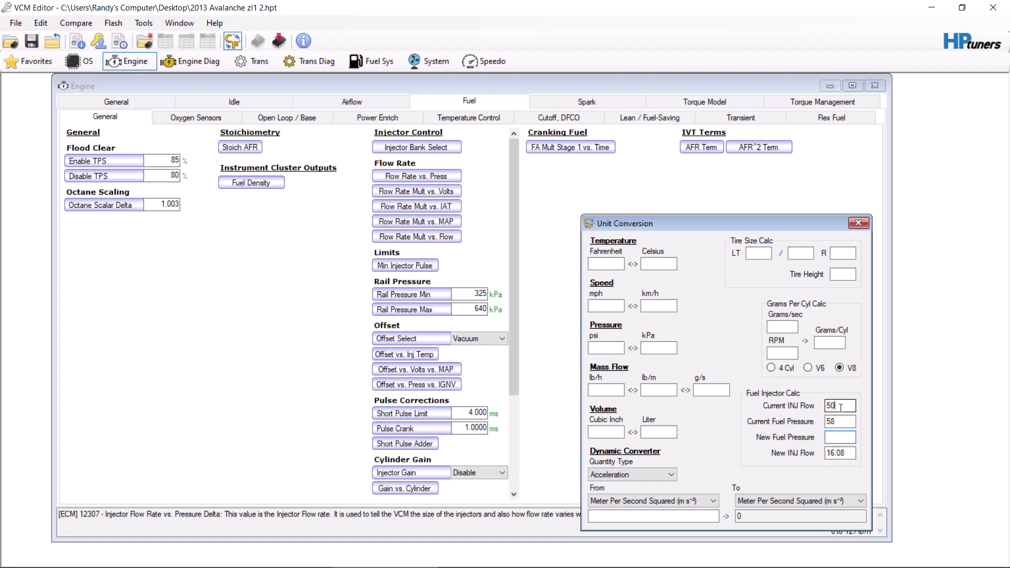
- Calculate the new injector flow for a current flow of 90, current fuel pressure of 48 and new fuel pressure of 58
text(90)
key(Tab)
text(48)
click(838, 437)
text(58)
- Convert 58 psi to kPa and open the injector Flow Rate vs. Press table
click(602, 347)
text(58)
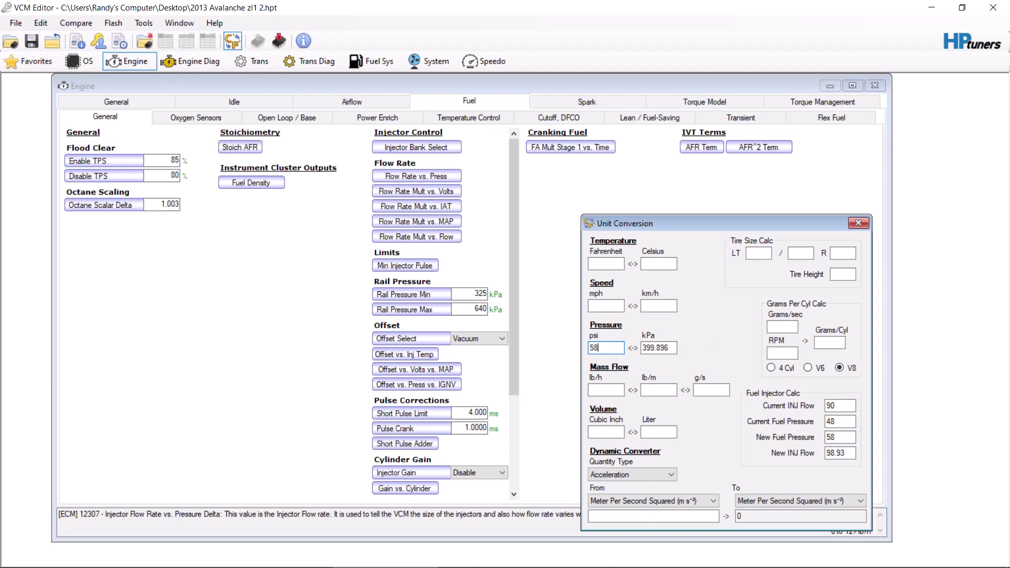
click(447, 175)
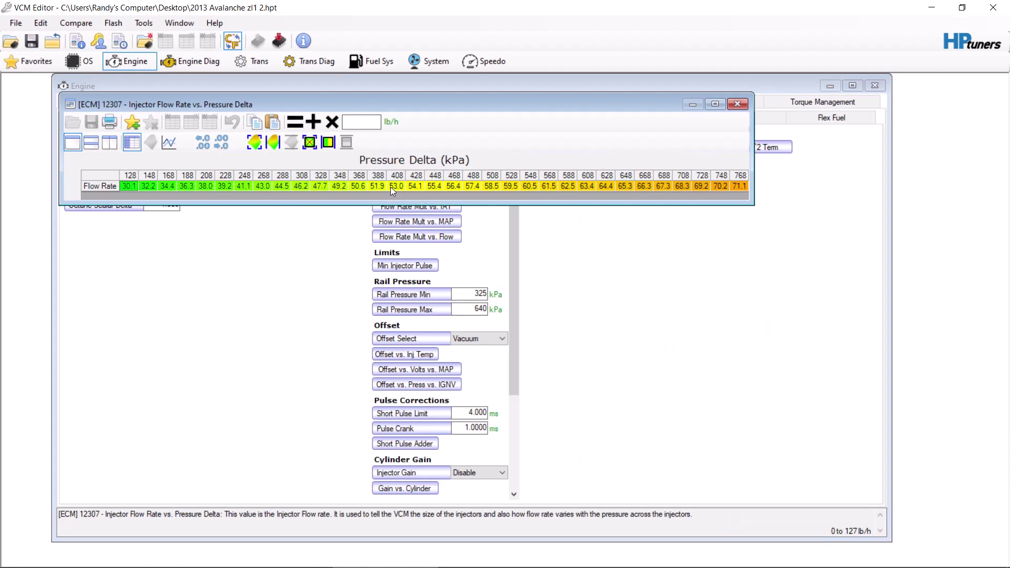
- Open the Calculator and bring the Unit Conversion tool back up beside the flow rate table
click(144, 23)
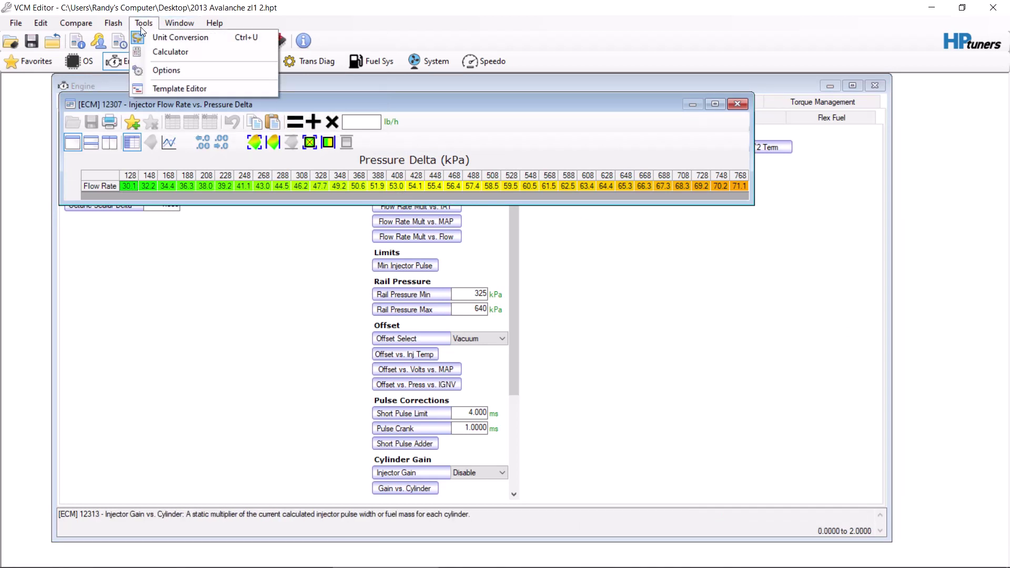
click(158, 49)
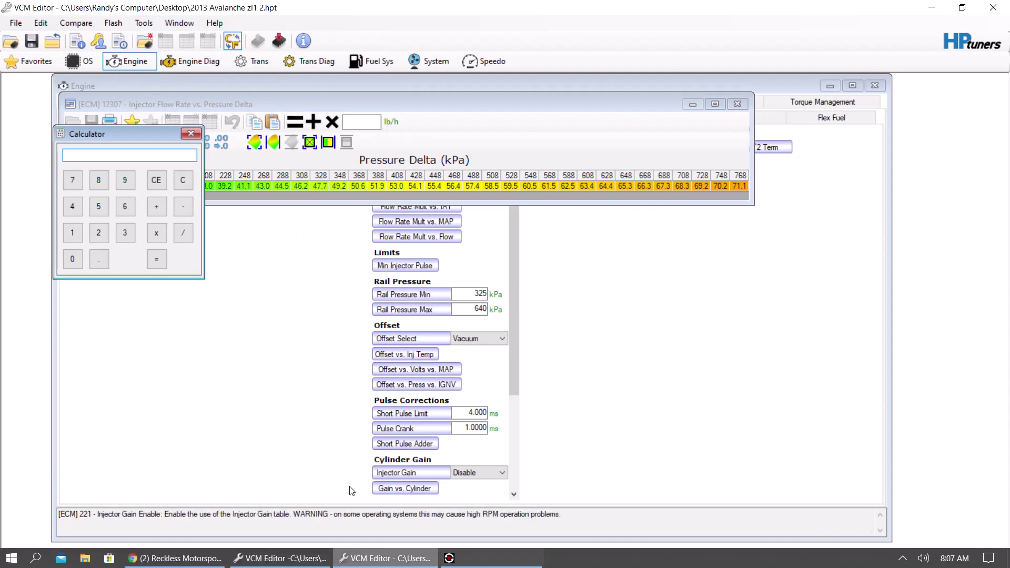
click(214, 23)
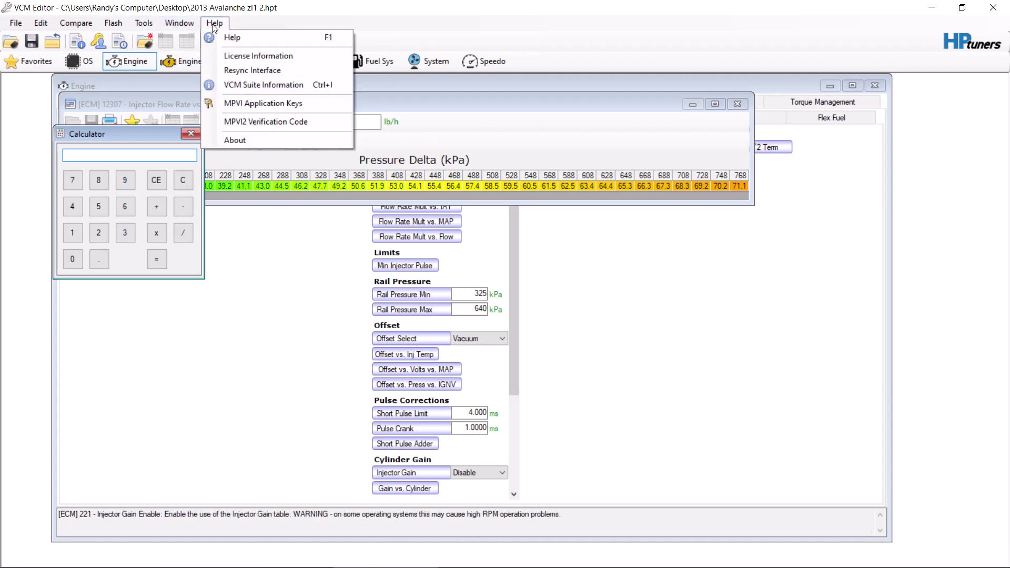
mouse_move(141, 24)
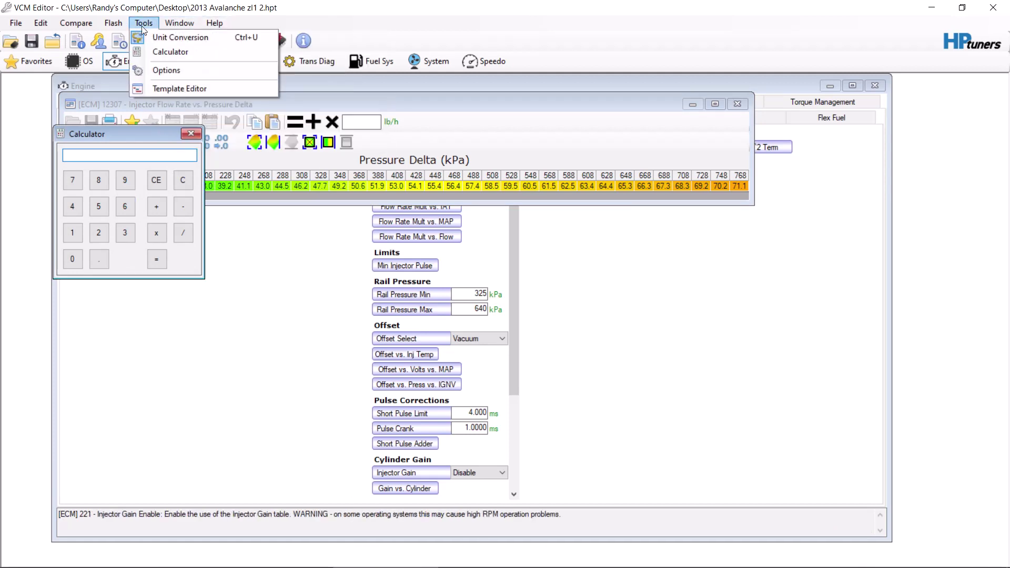
click(172, 39)
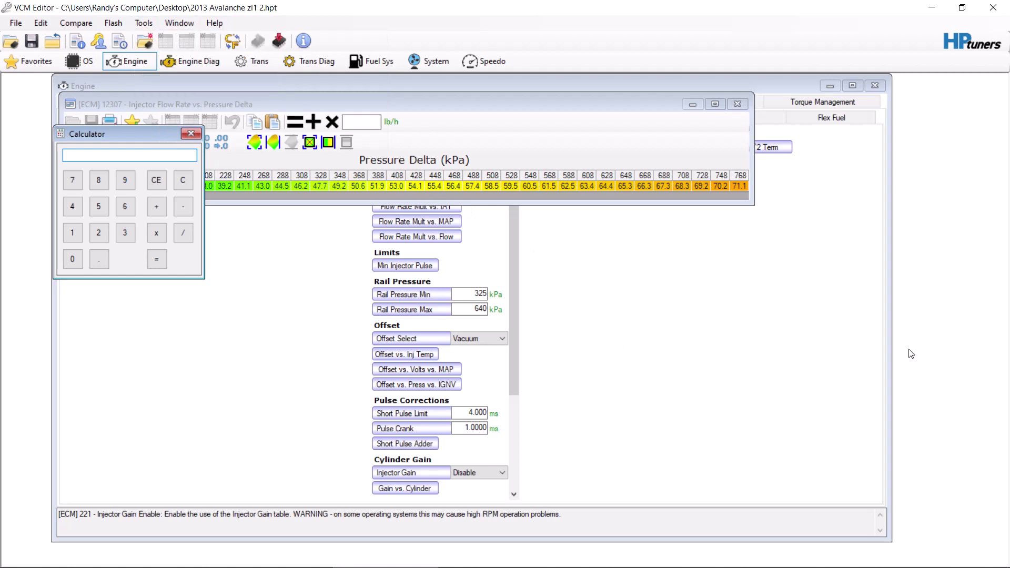
click(144, 22)
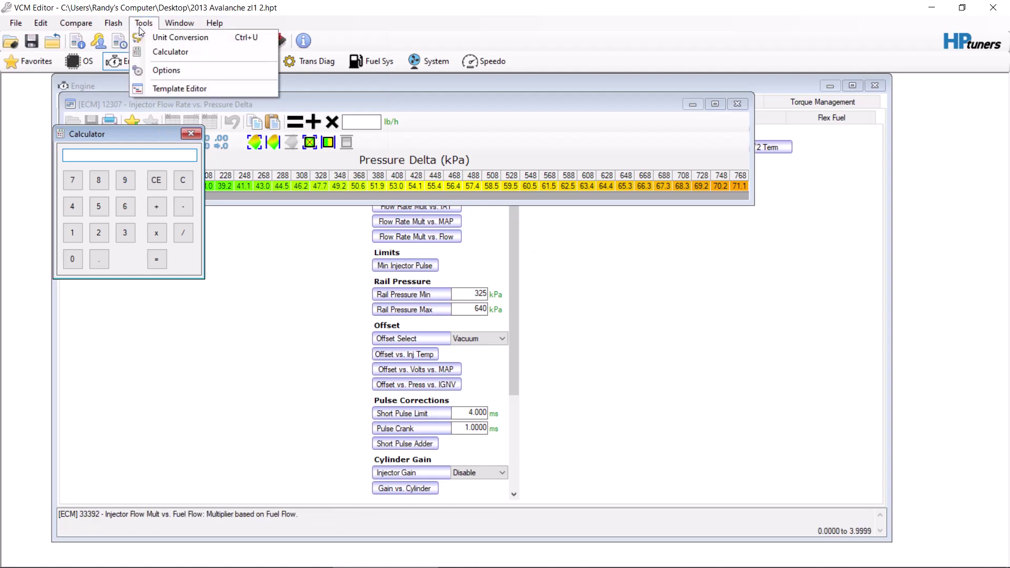
click(159, 39)
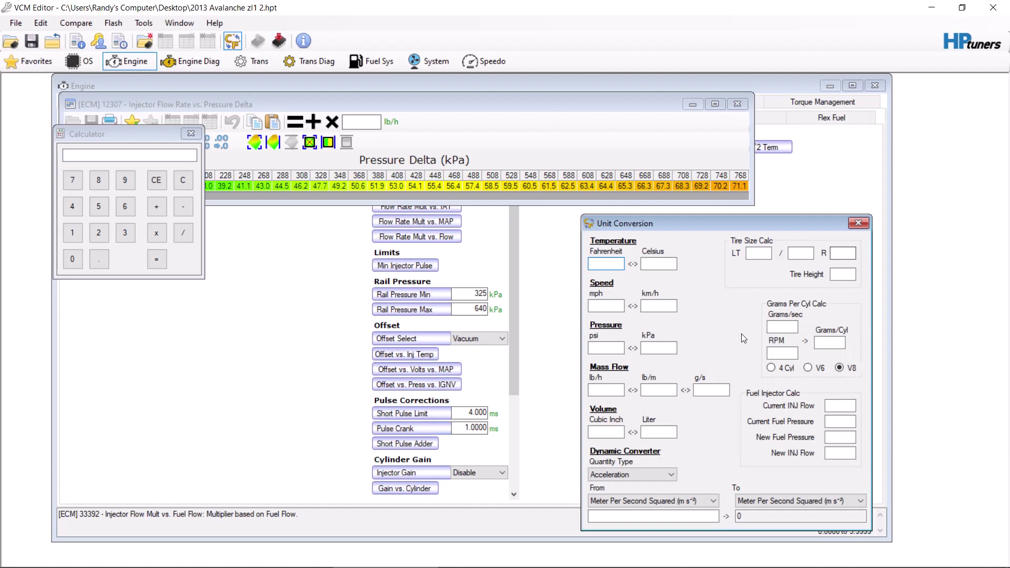
- In the fuel injector calculator, set current injector flow to 90, current fuel pressure to 48 and new fuel pressure to 58
right_click(829, 405)
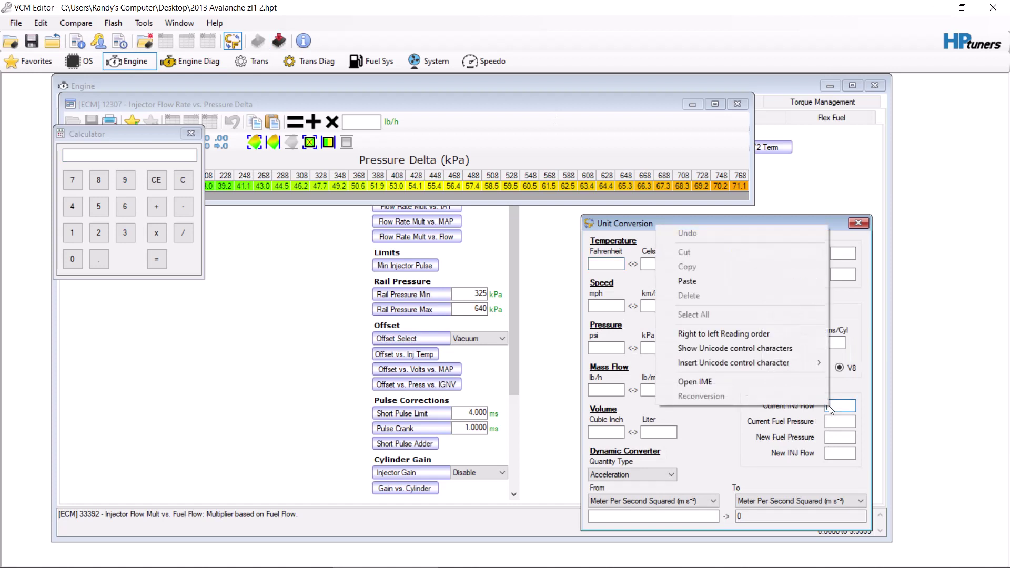
click(836, 405)
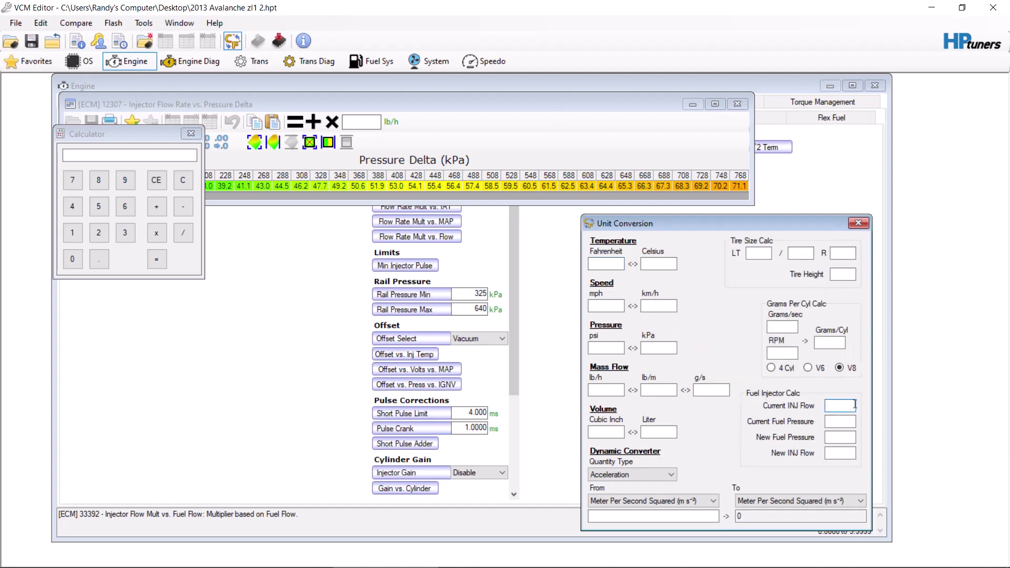
text(48)
click(849, 421)
double_click(842, 405)
text(90)
click(832, 422)
text(48)
click(837, 437)
text(58)
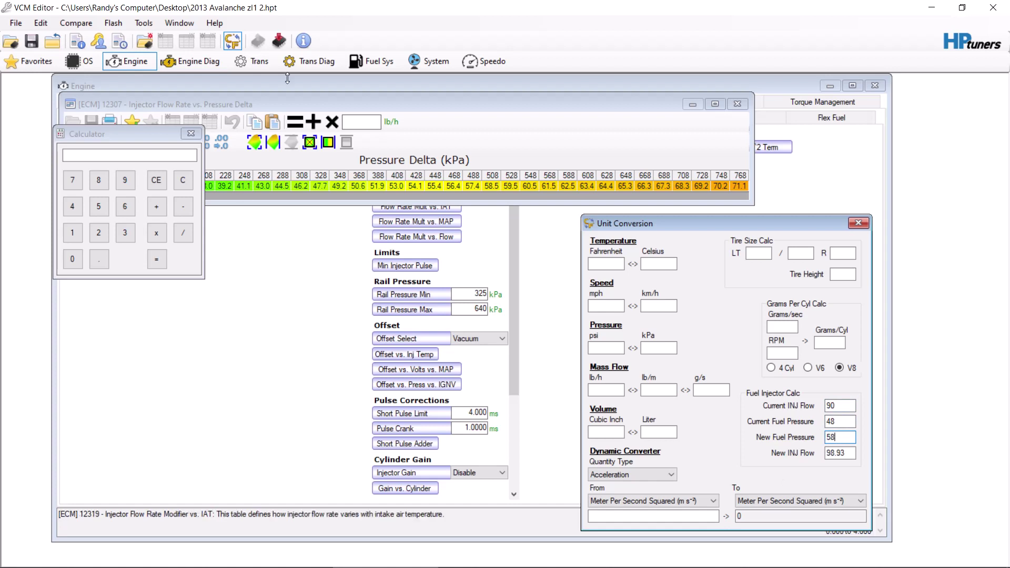
click(122, 184)
click(121, 184)
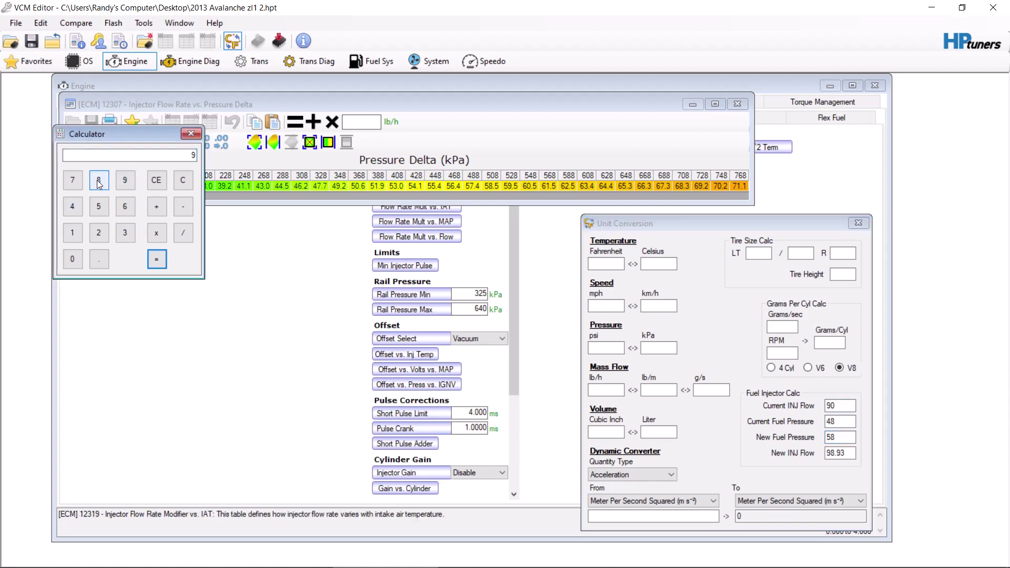
click(98, 180)
click(99, 258)
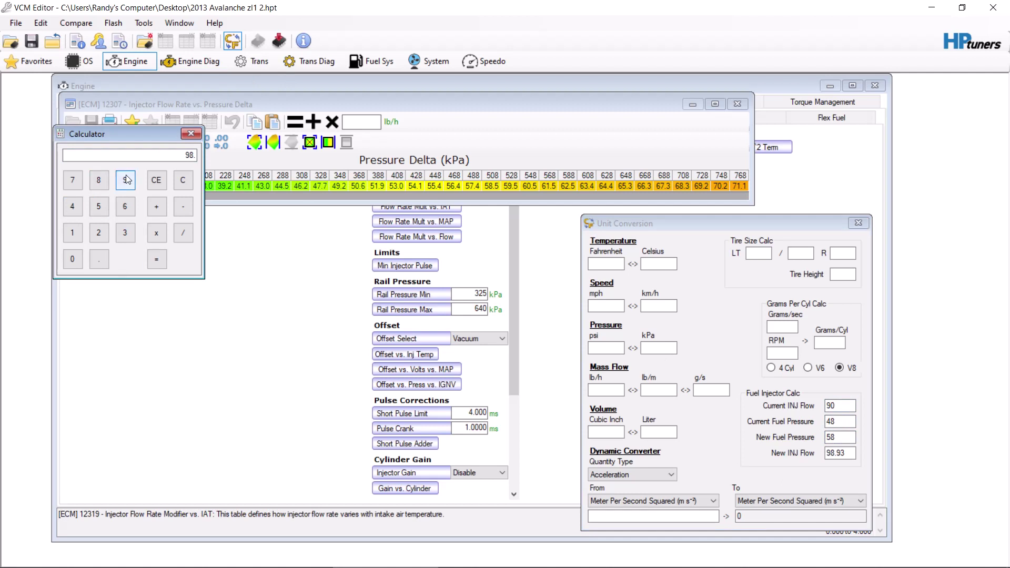
click(125, 181)
click(124, 233)
click(155, 207)
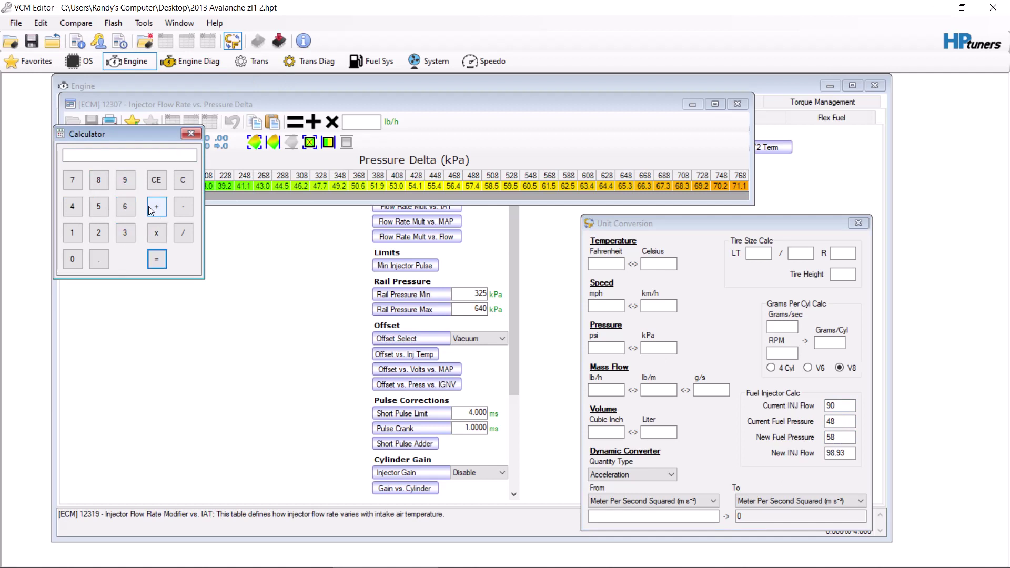
click(100, 209)
click(99, 230)
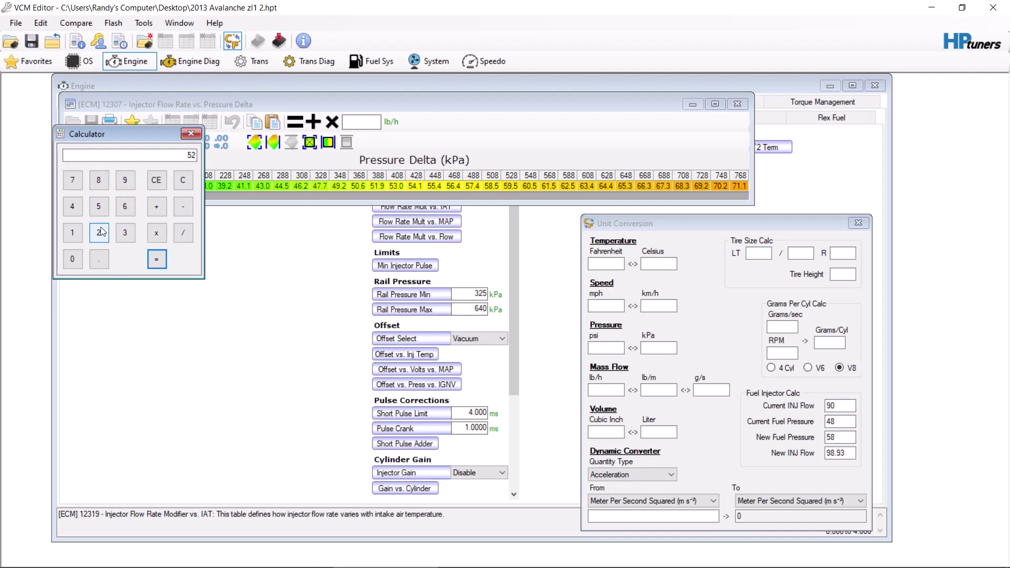
click(157, 259)
- Divide 98.93 by 52 in the Calculator and copy the result
click(126, 180)
click(101, 181)
click(99, 261)
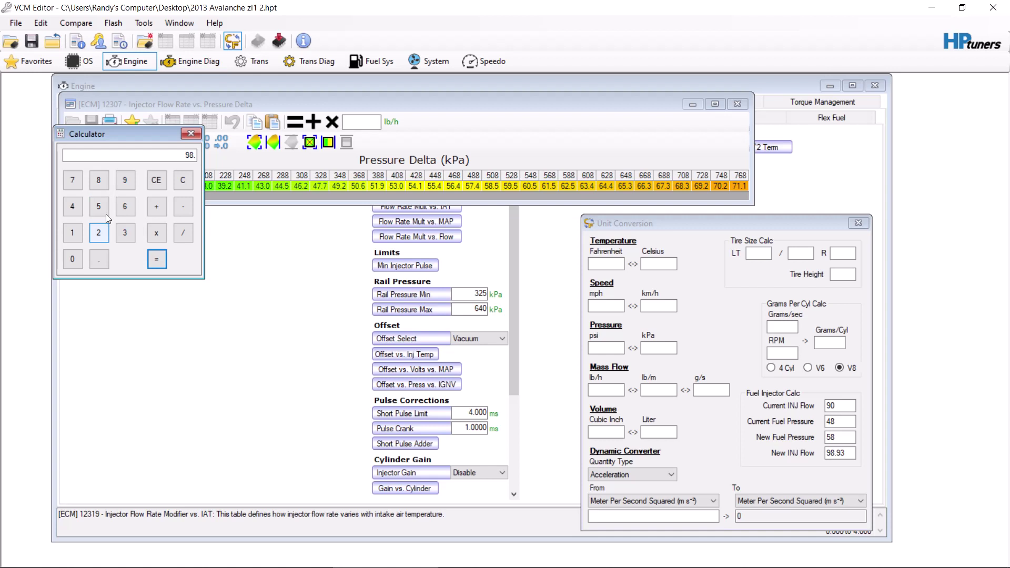
click(126, 180)
click(127, 231)
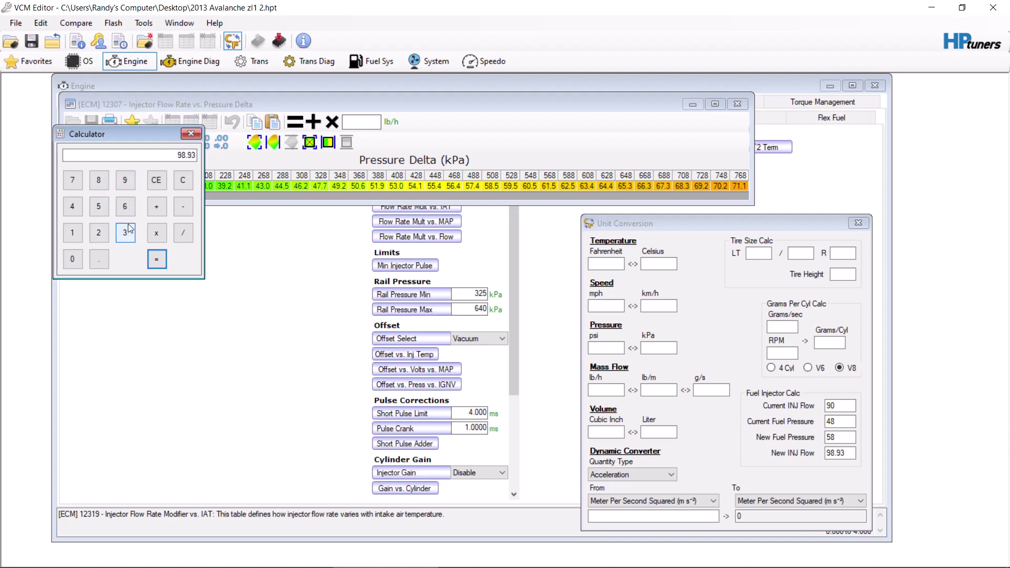
click(181, 234)
click(99, 206)
click(102, 230)
click(156, 260)
drag(85, 154, 307, 157)
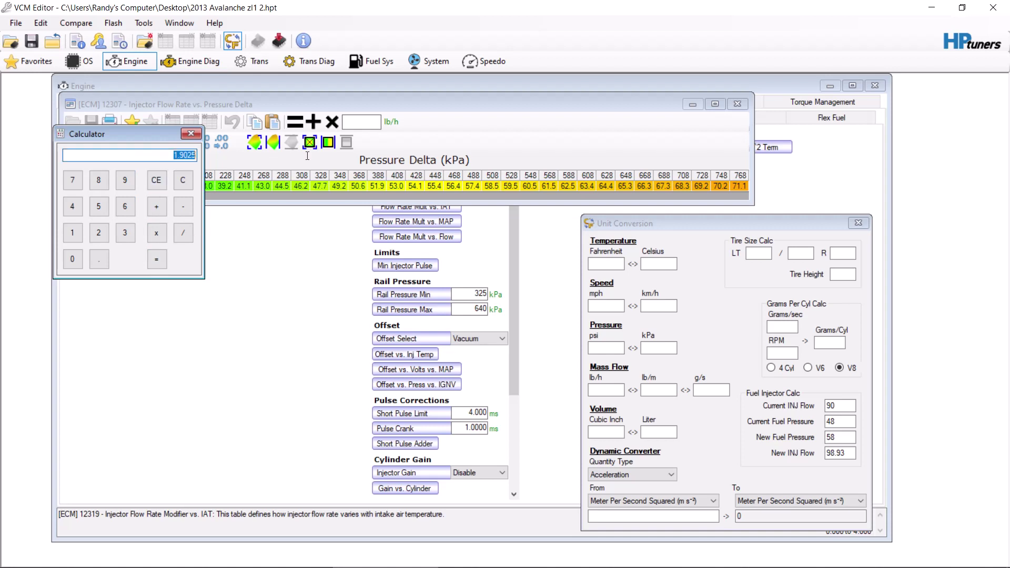
right_click(185, 159)
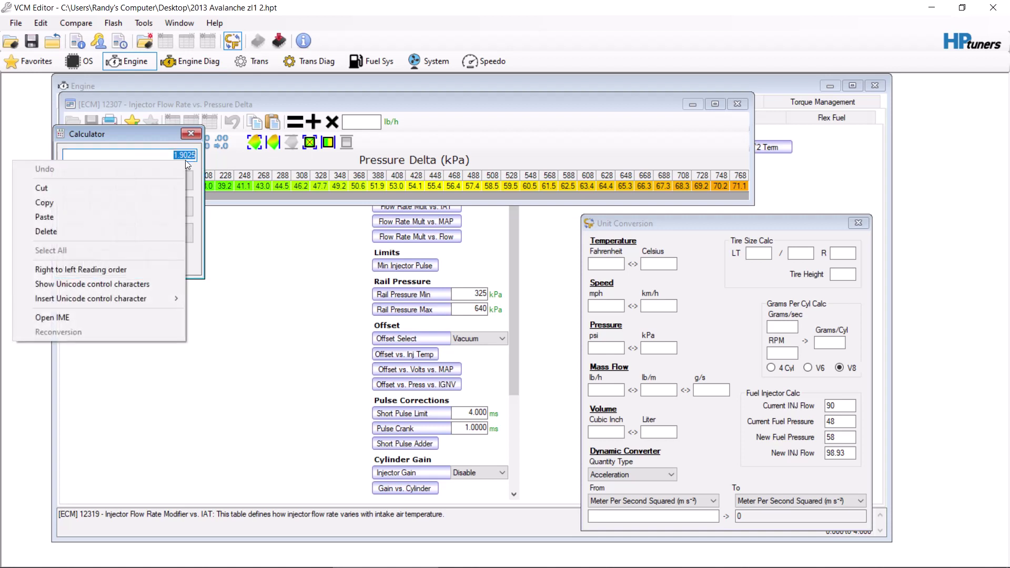
click(154, 201)
- Multiply the entire Flow Rate row of the Injector Flow Rate vs. Pressure Delta table by the copied factor, 1.9025
click(337, 100)
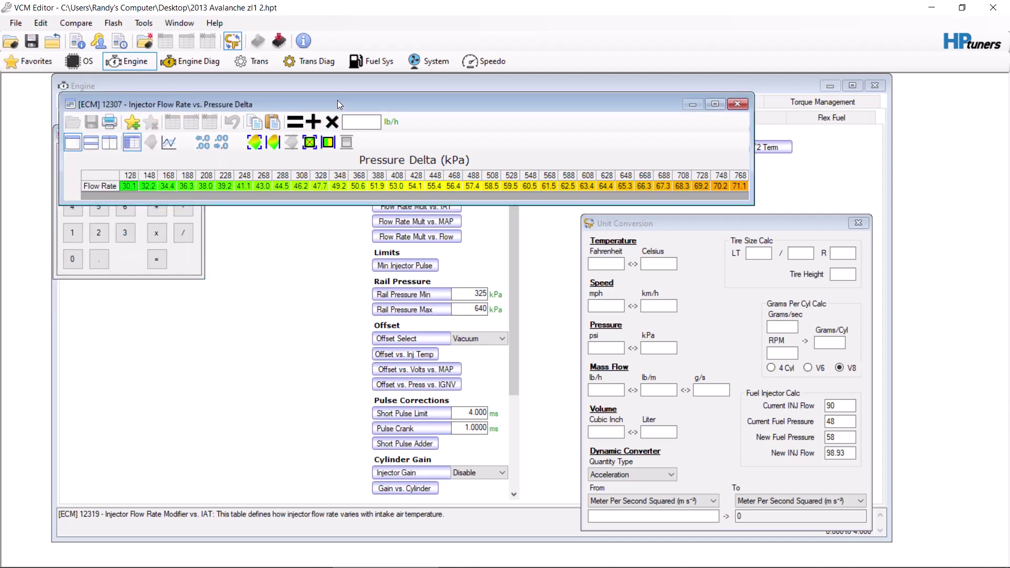
click(107, 178)
click(367, 122)
right_click(366, 122)
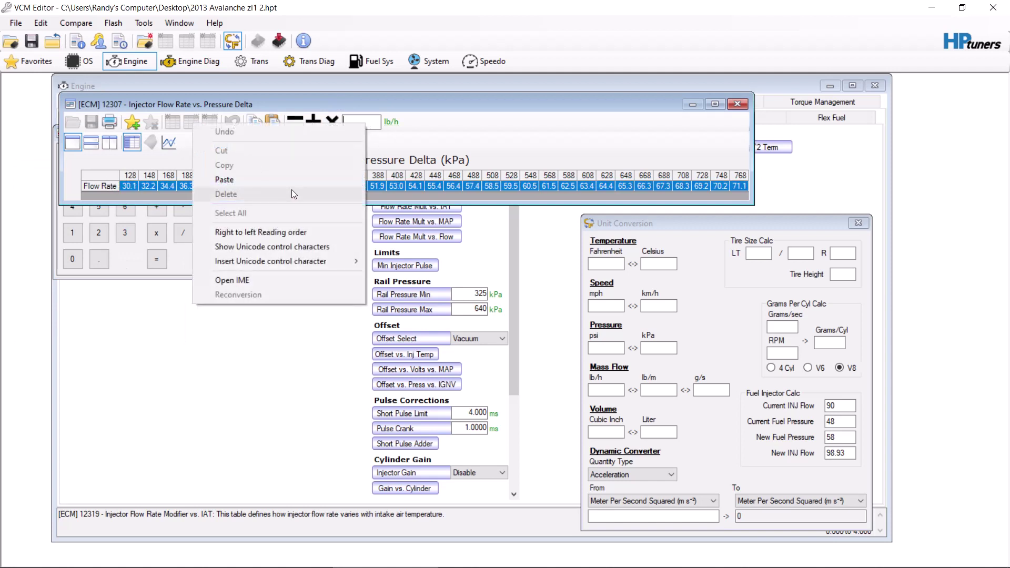
click(291, 178)
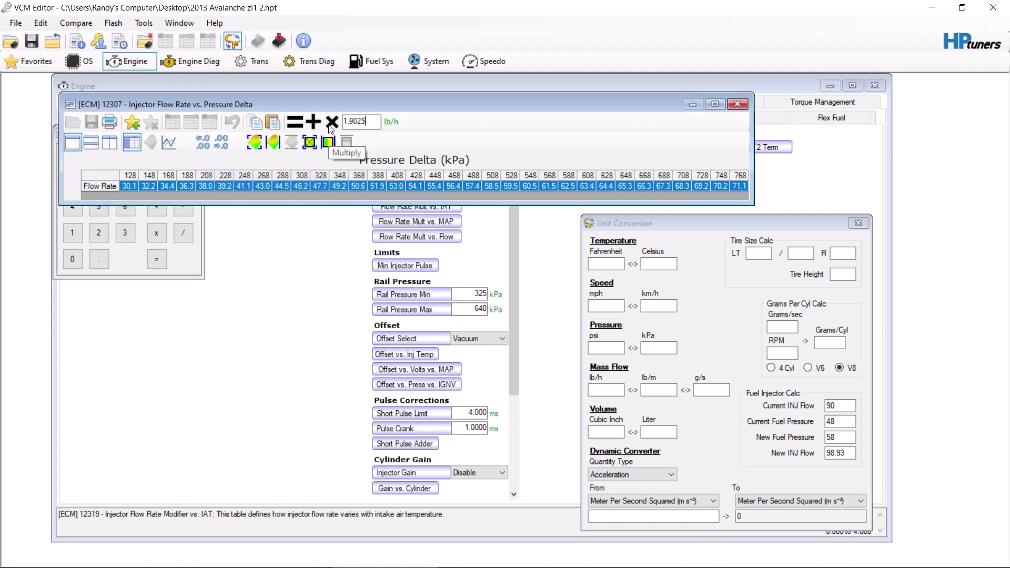
click(331, 122)
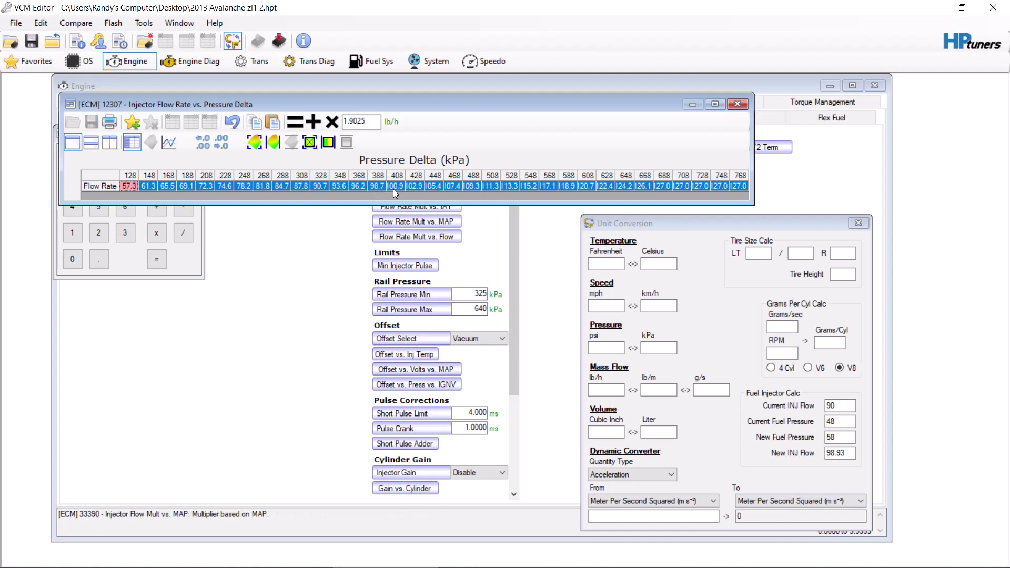
- Close the injector flow rate table, the Unit Conversion tool and the Calculator
click(735, 100)
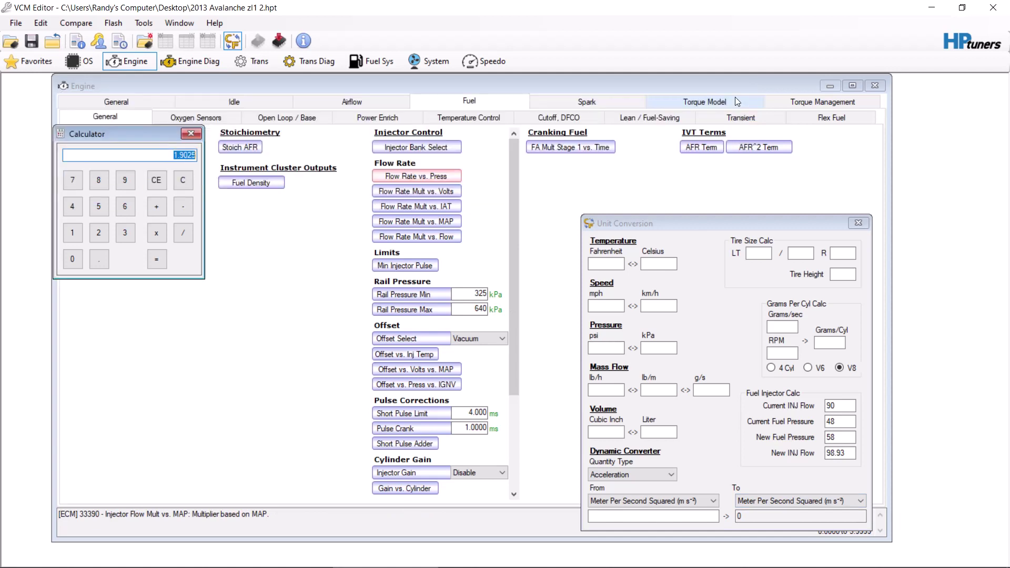
click(857, 223)
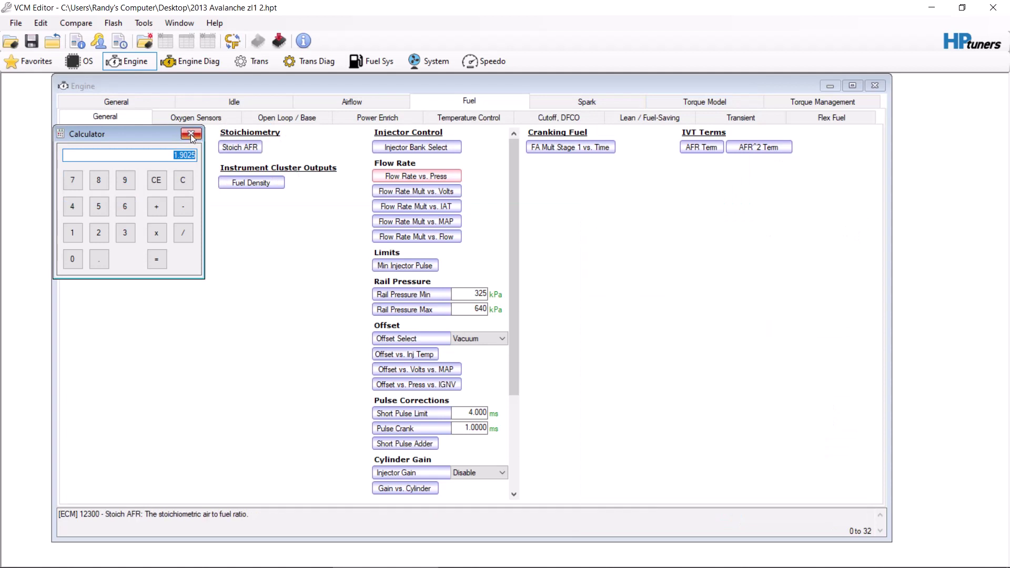
click(191, 134)
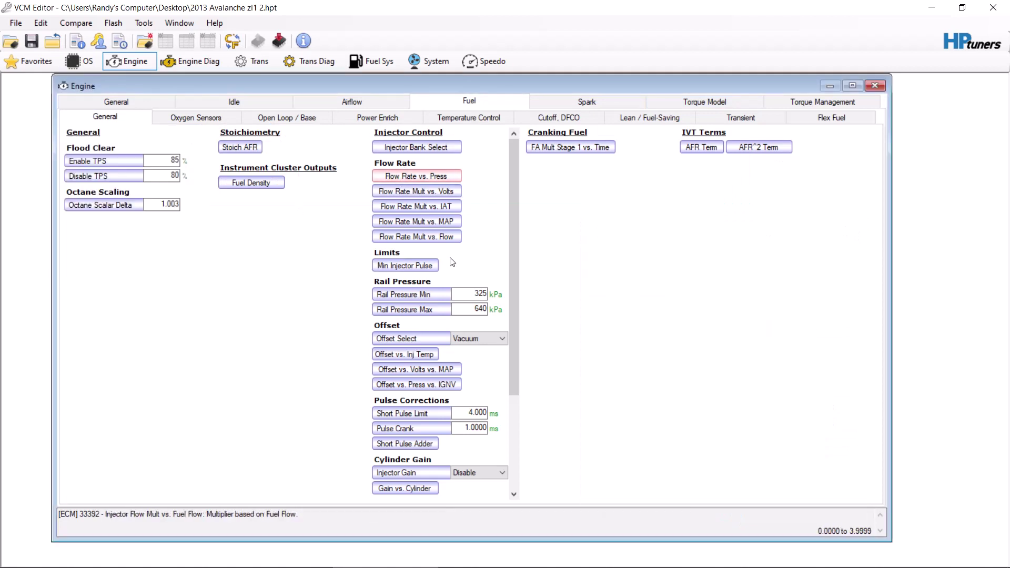
- Close the tune file 2013 Avalanche zl1 2.hpt and minimize the editor window
click(15, 22)
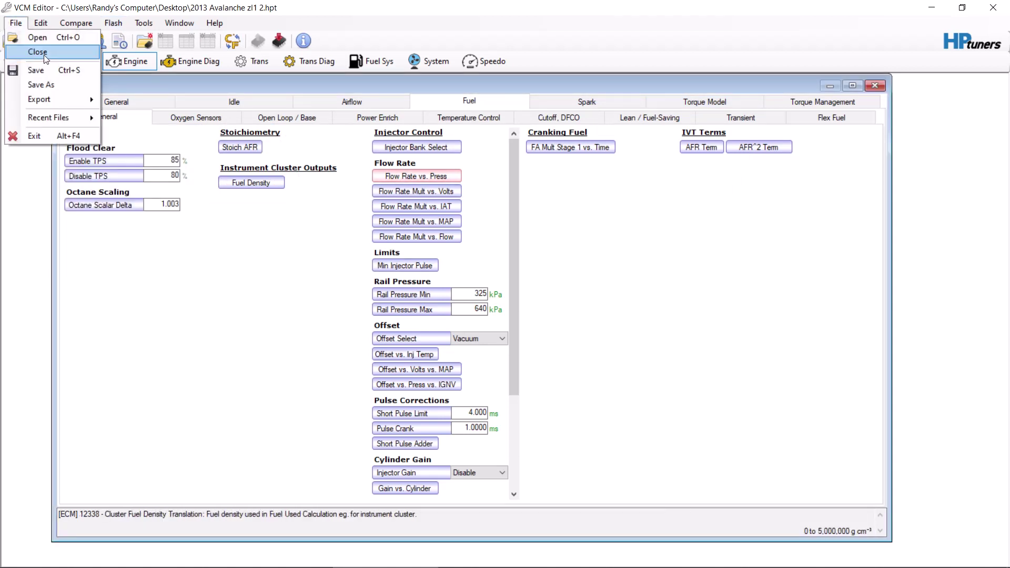
click(45, 54)
click(516, 333)
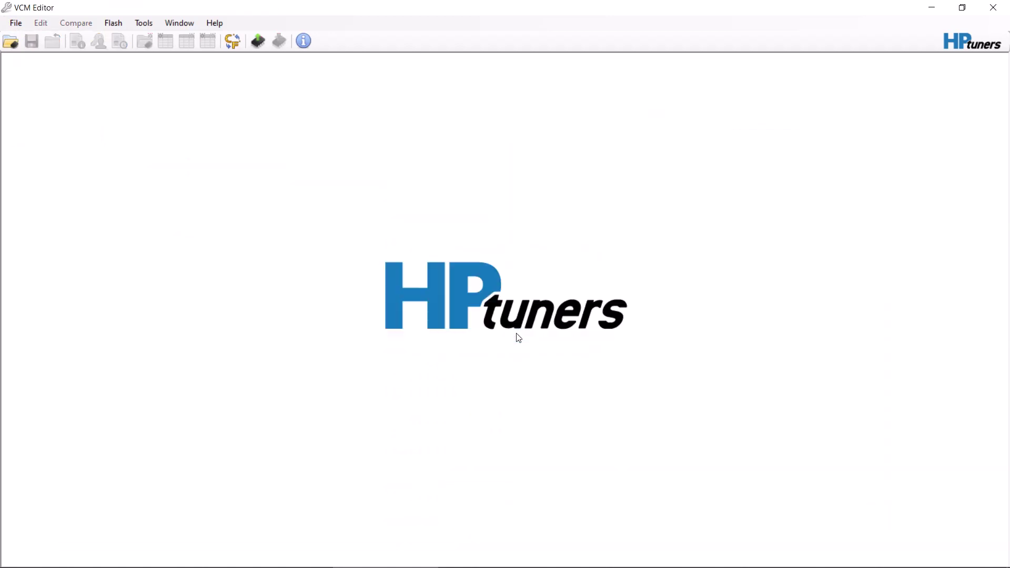
click(931, 7)
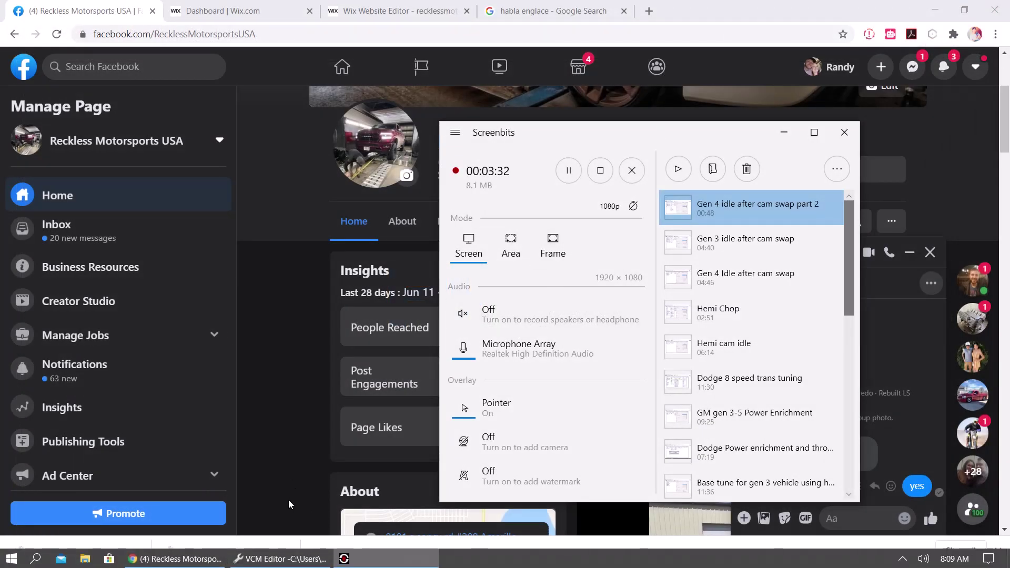
- Switch to the VCM Editor window holding the 2000 Silverado tune and reopen the Injector Flow Rate vs. KPA VAC table
click(280, 558)
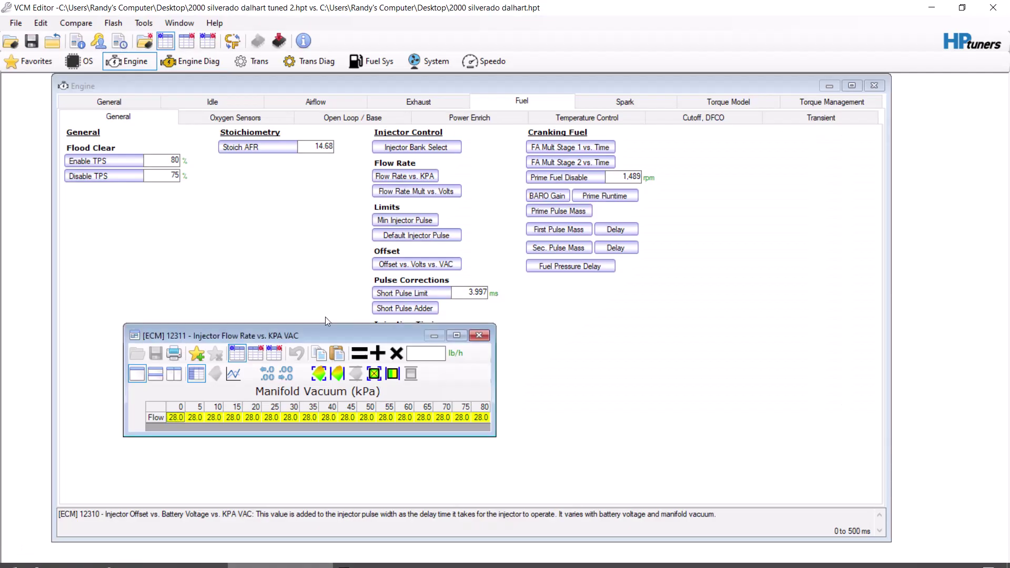
drag(269, 333, 428, 277)
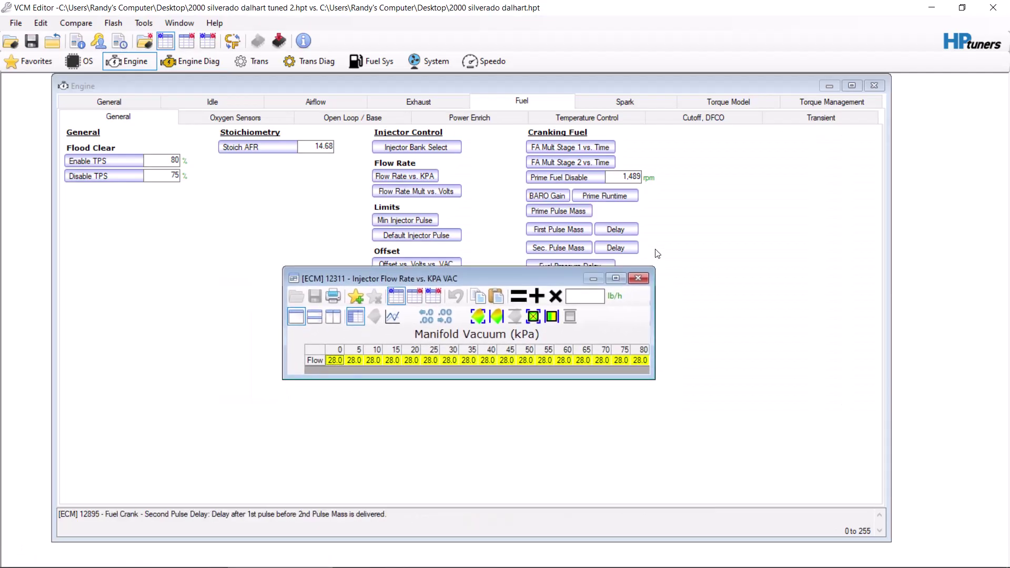
click(638, 278)
click(414, 177)
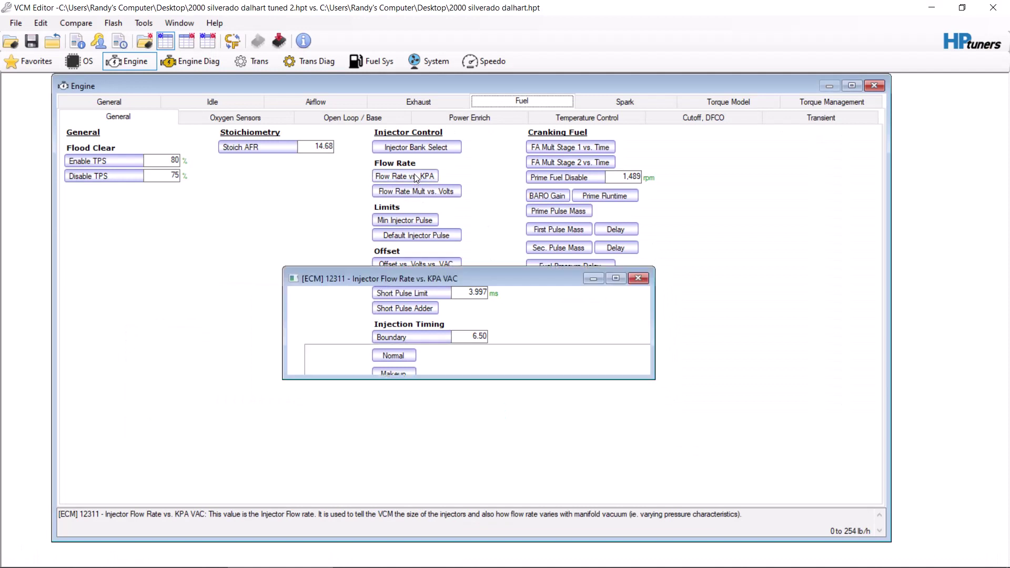
drag(480, 278, 433, 276)
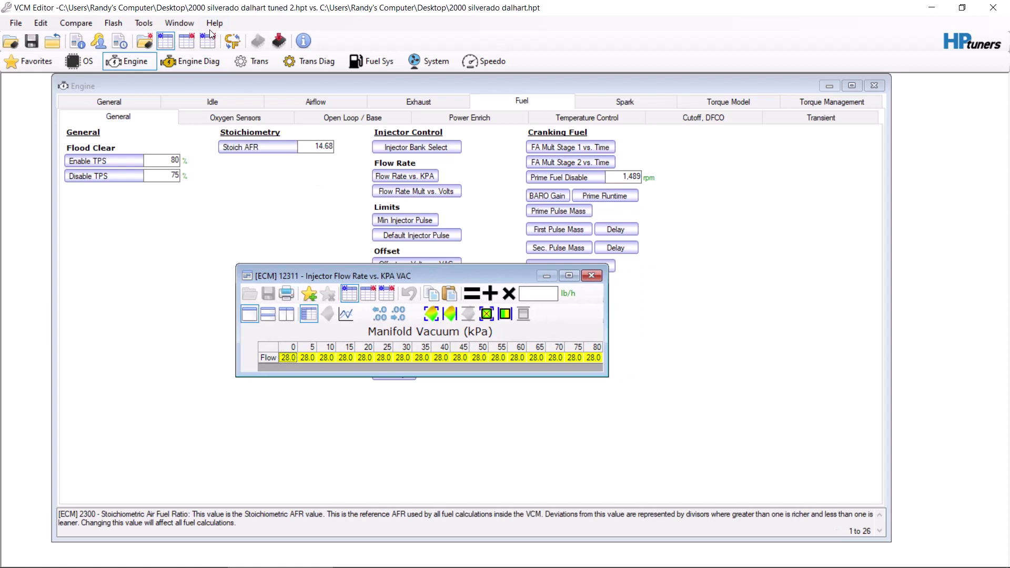
- Set the entire Flow row of the Injector Flow Rate vs. KPA VAC table to 98.93 lb/h
click(274, 351)
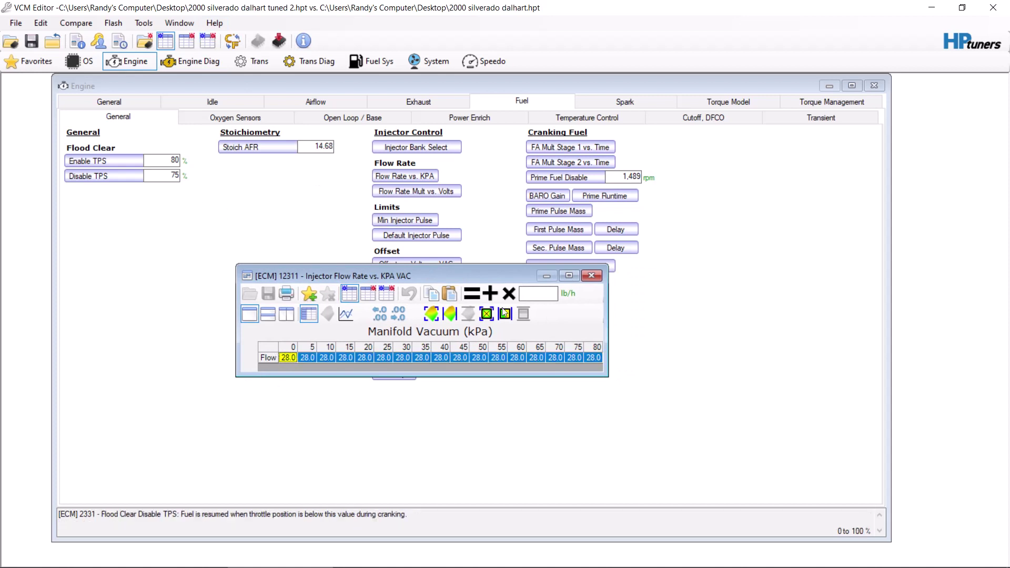
click(545, 292)
text(98.93)
click(476, 298)
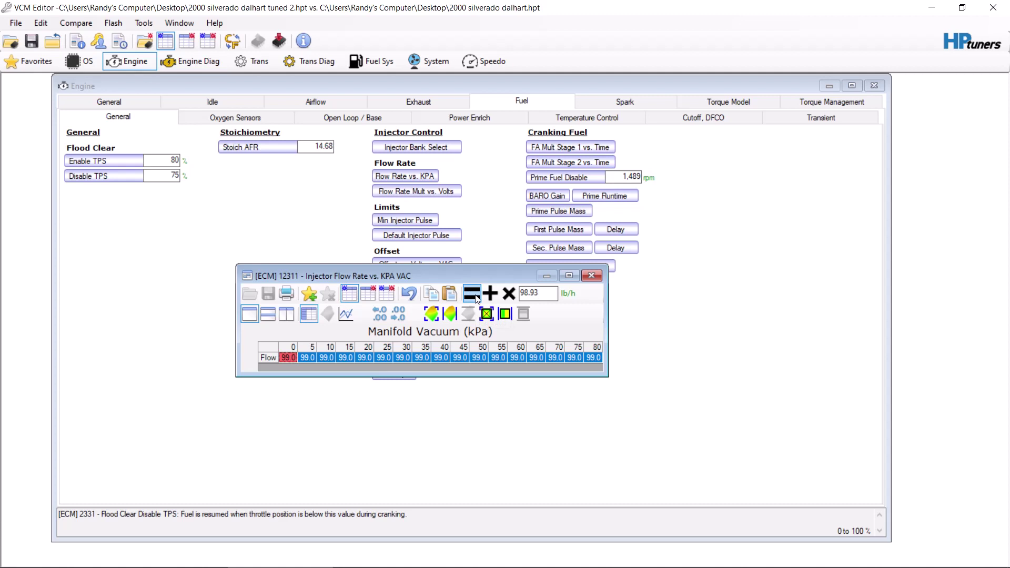
- Set all selected Flow cells in the injector flow rate table to 150 lb/h
click(536, 293)
double_click(536, 293)
text(150)
click(471, 293)
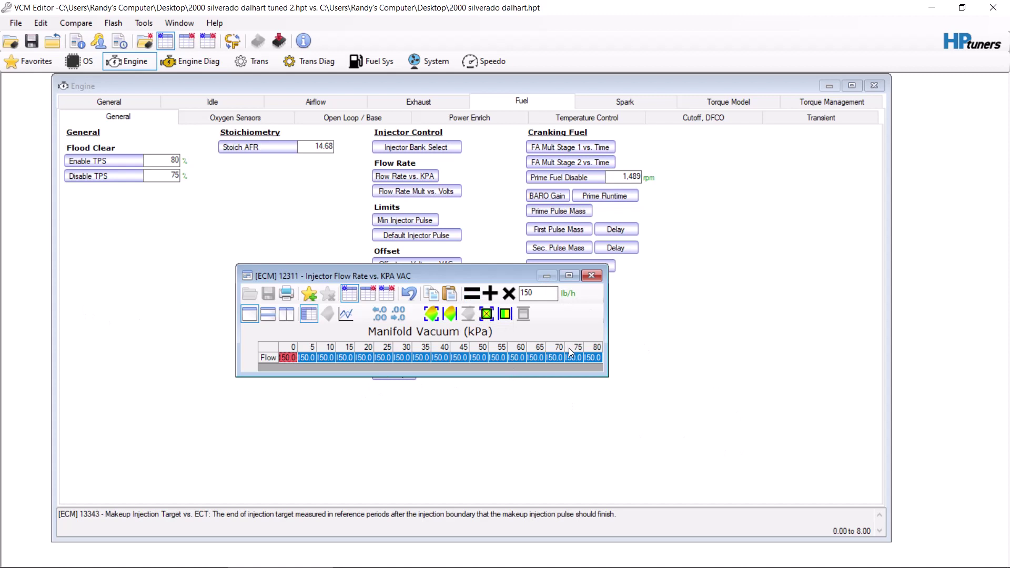
- Set the whole Flow row to 200 lb/h and close the injector flow rate table
key(Tab)
text(200)
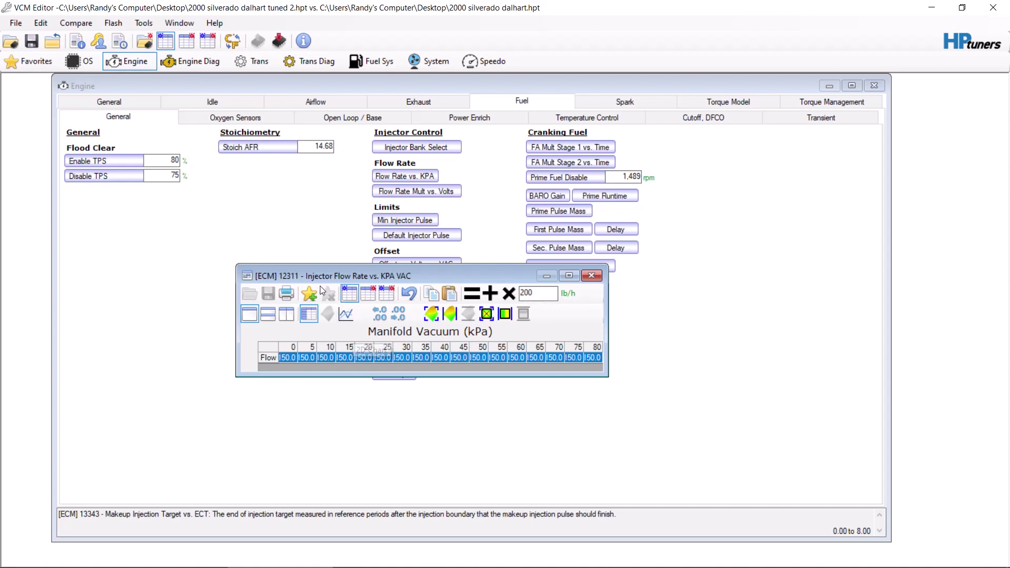
click(471, 293)
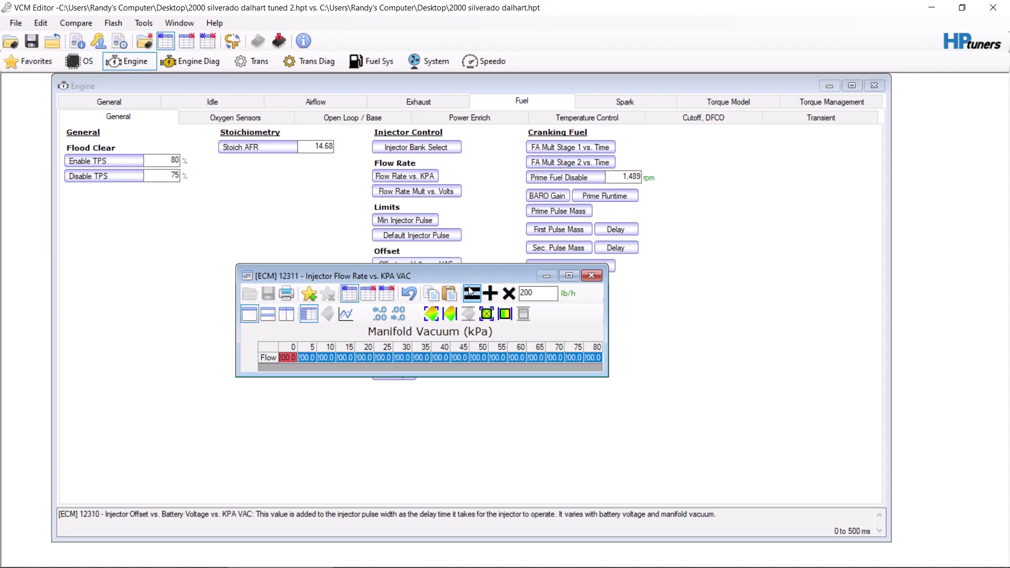
click(591, 275)
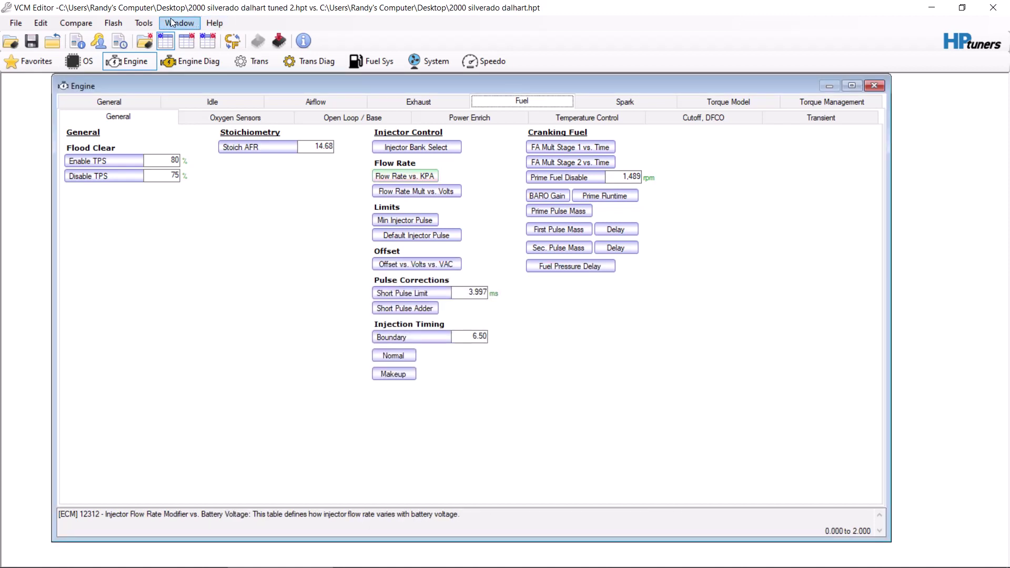
- Calculate the new injector flow in Unit Conversion for current flow 90, current fuel pressure 48 and new fuel pressure 58, and close the tool
click(145, 22)
click(179, 37)
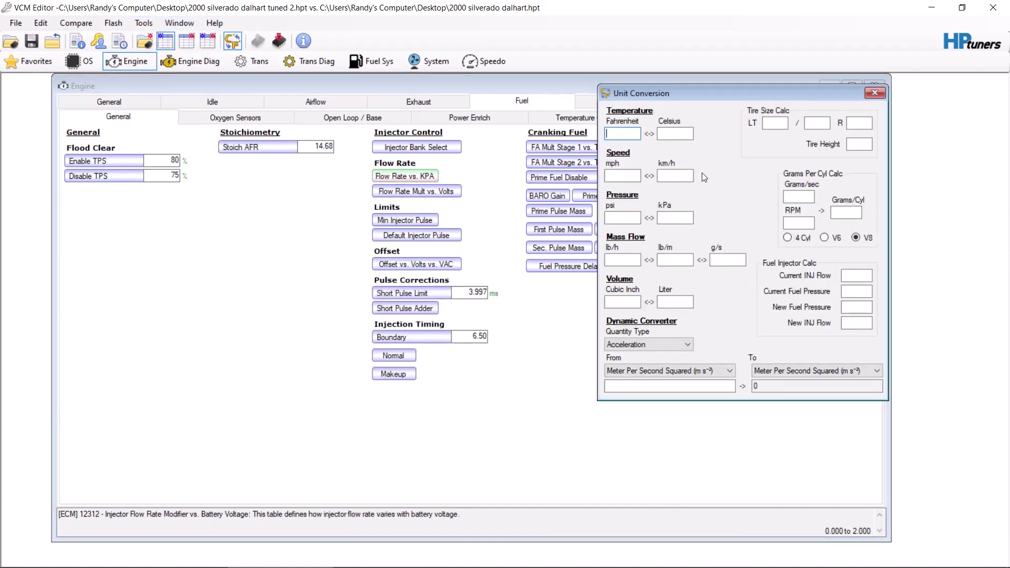
click(850, 275)
text(48)
key(BackSpace)
key(BackSpace)
text(90)
click(853, 293)
text(48)
click(847, 308)
text(58)
click(877, 92)
click(385, 559)
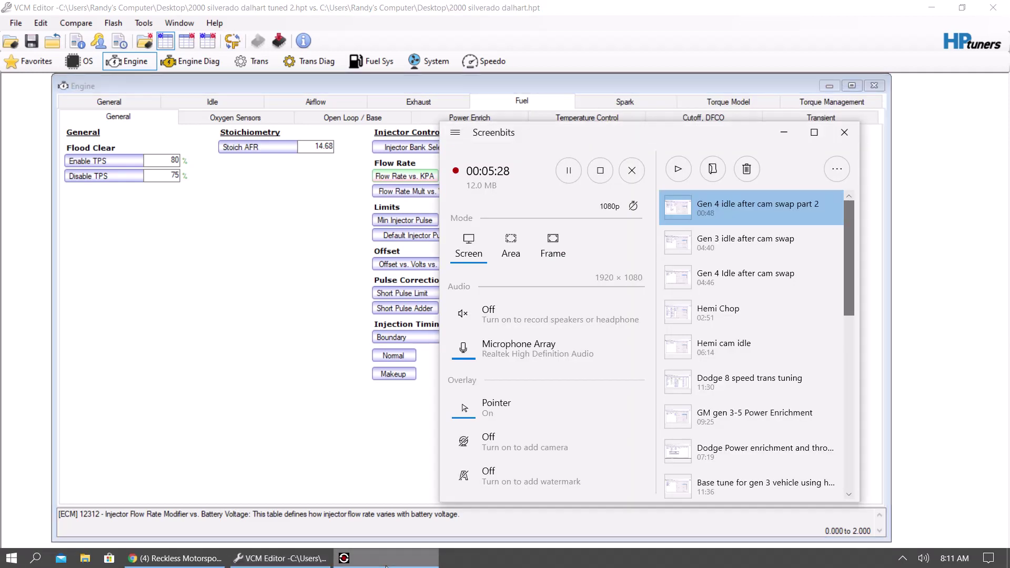